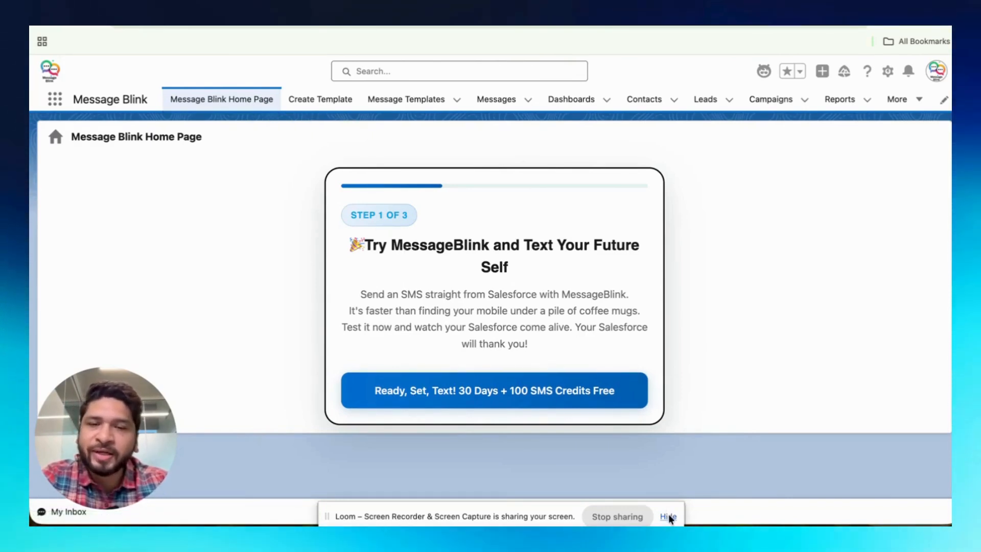
# Start the MessageBlink free trial, choosing United States as the SMS country, and begin the SMS journey
pyautogui.click(553, 392)
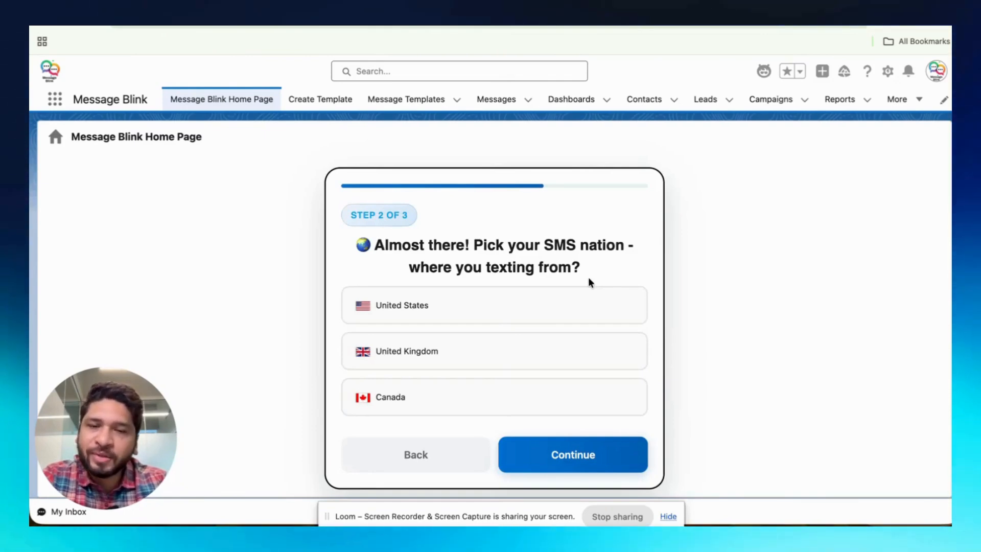
pyautogui.click(582, 305)
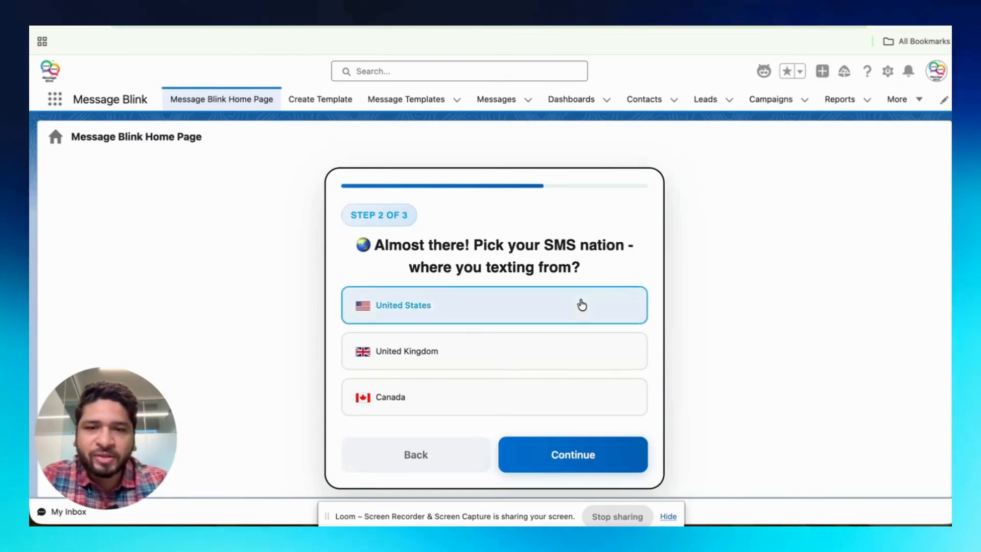
pyautogui.click(670, 516)
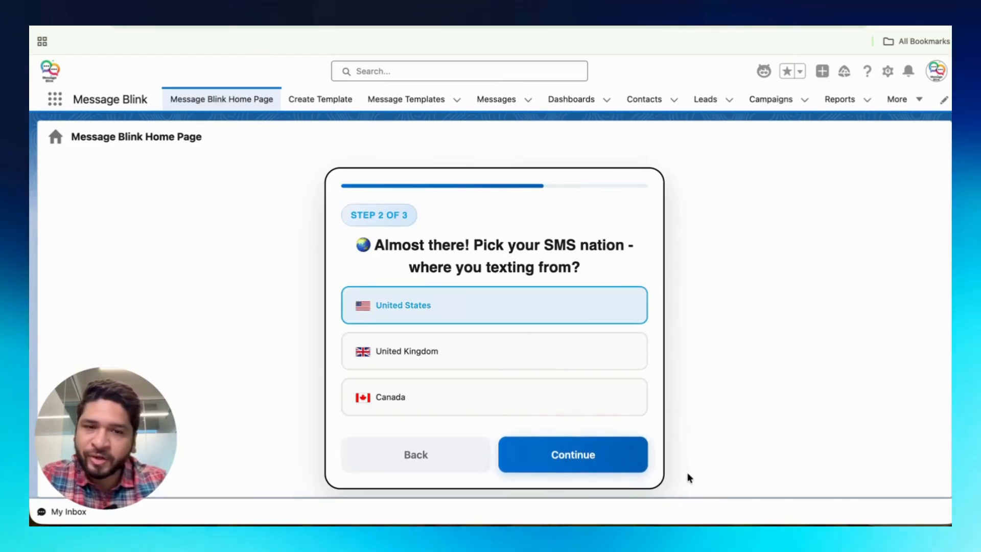
pyautogui.click(579, 462)
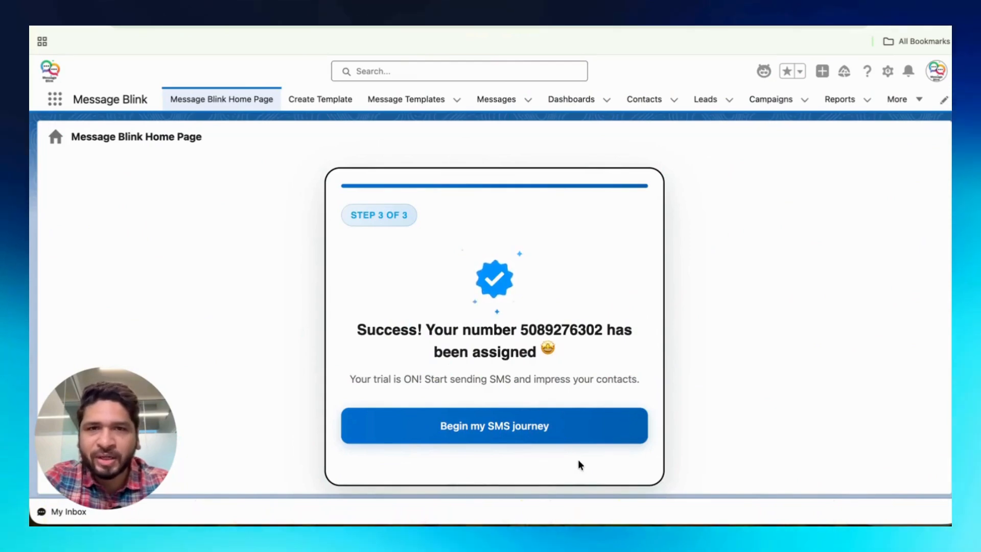
pyautogui.click(521, 427)
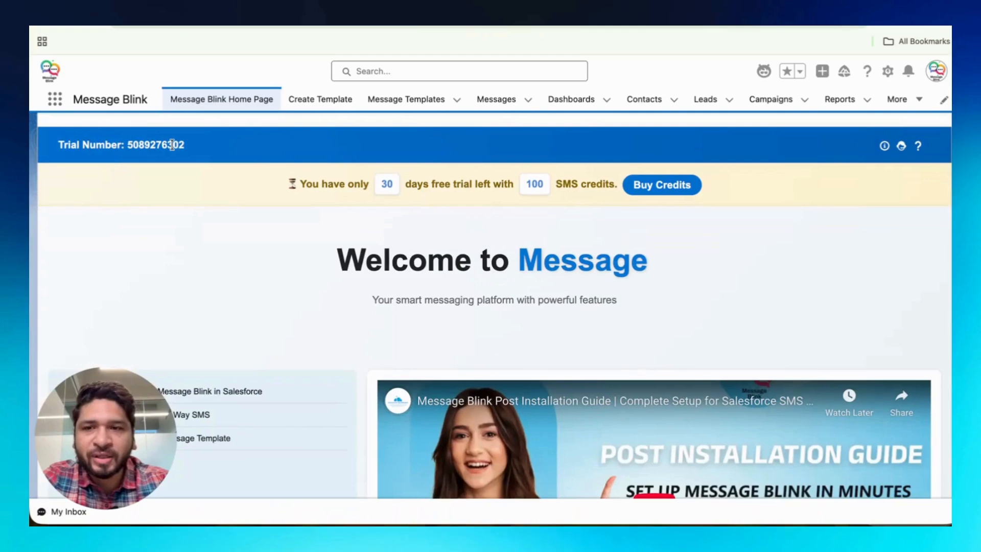
# Highlight the assigned trial number on the home page, then open Setup for the current app
pyautogui.moveTo(189, 147); pyautogui.dragTo(95, 146)
pyautogui.click(313, 228)
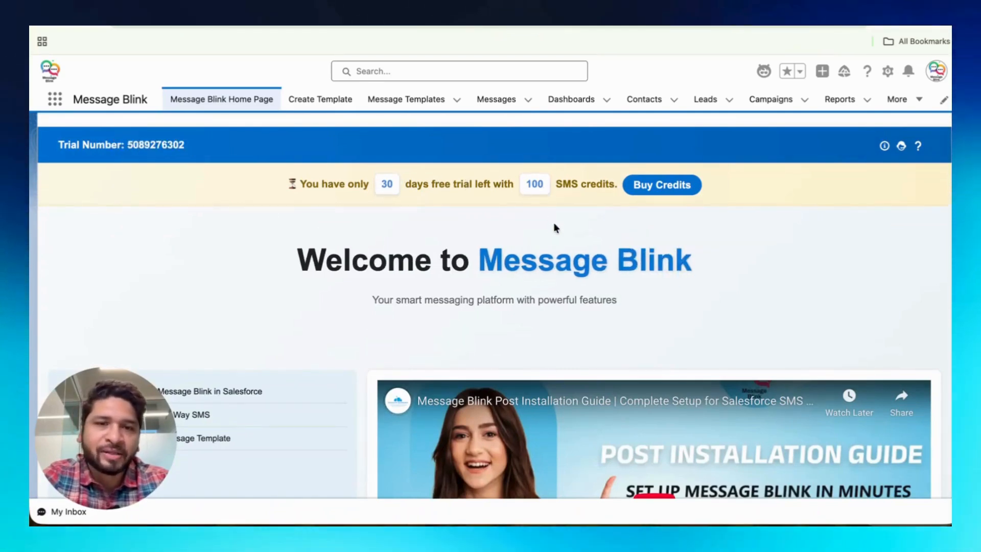
pyautogui.scroll(-1, 555, 226)
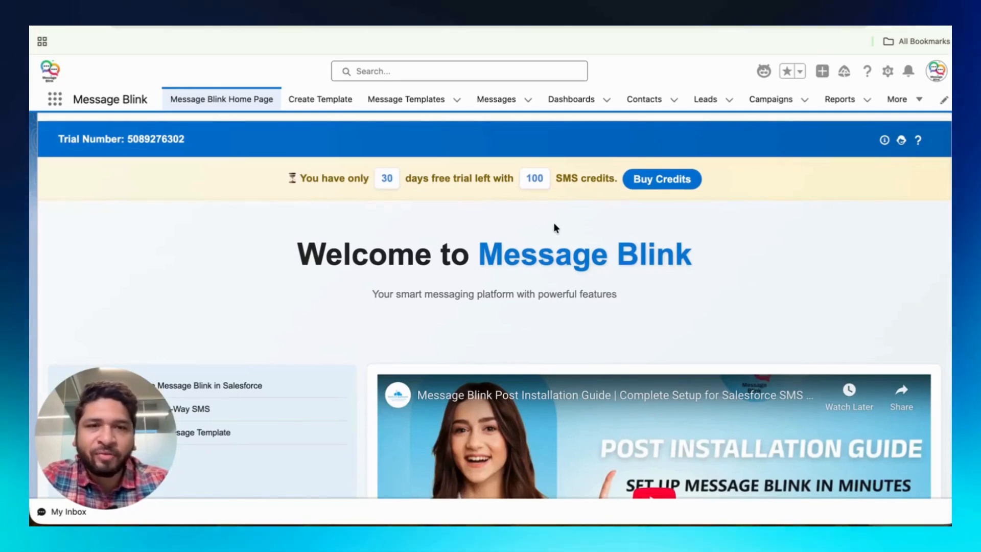
pyautogui.click(888, 71)
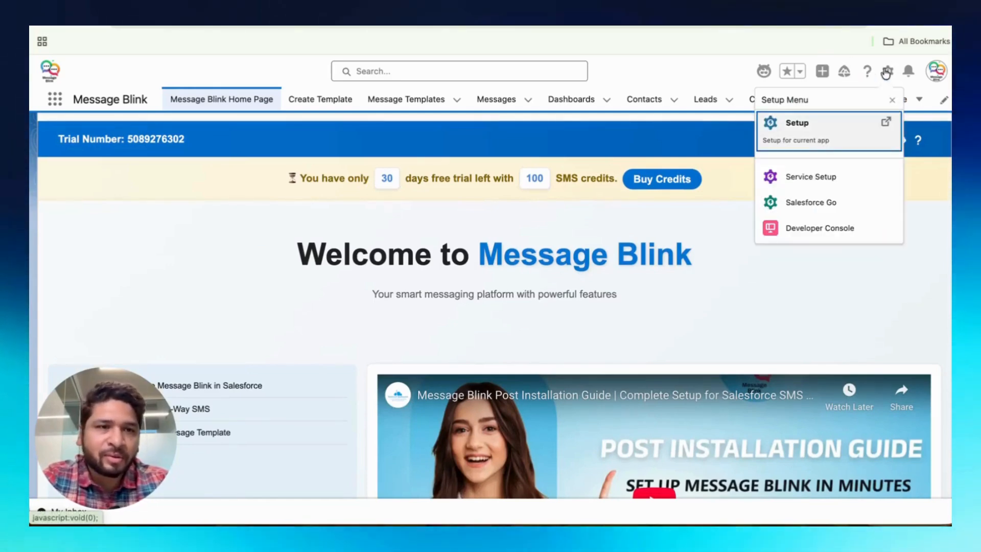
pyautogui.click(843, 122)
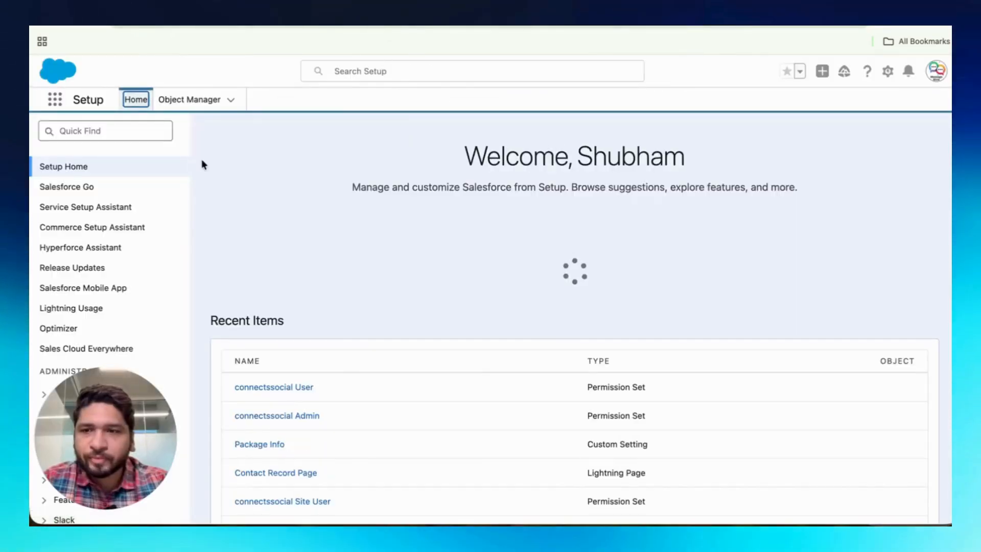
# Search Setup's Quick Find for 'permi' and open Permission Sets
pyautogui.click(95, 127)
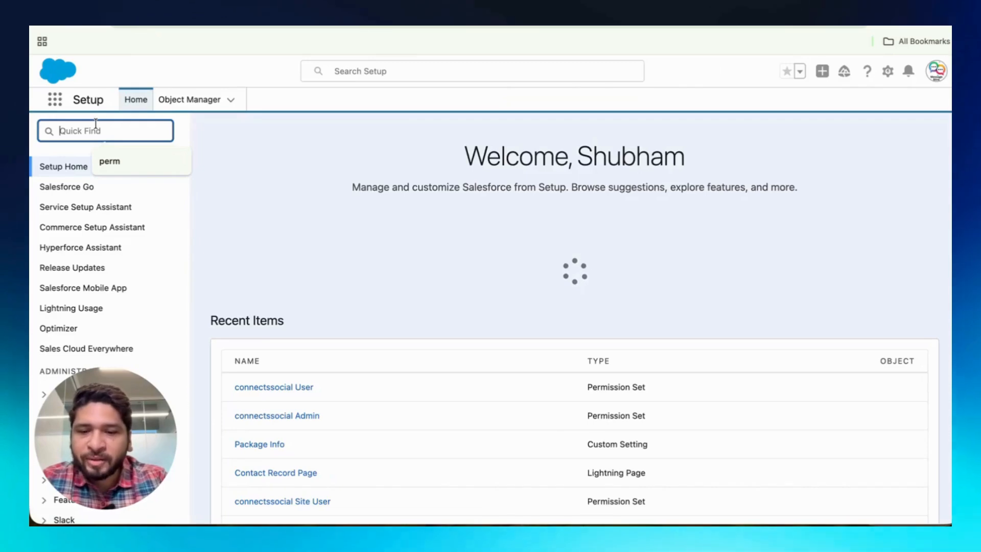
pyautogui.write('permi')
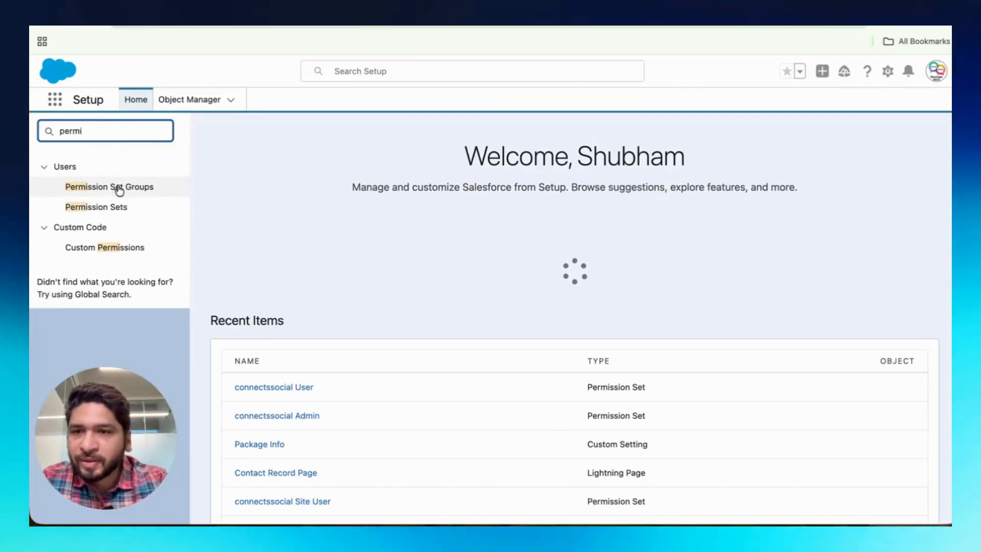
pyautogui.click(119, 206)
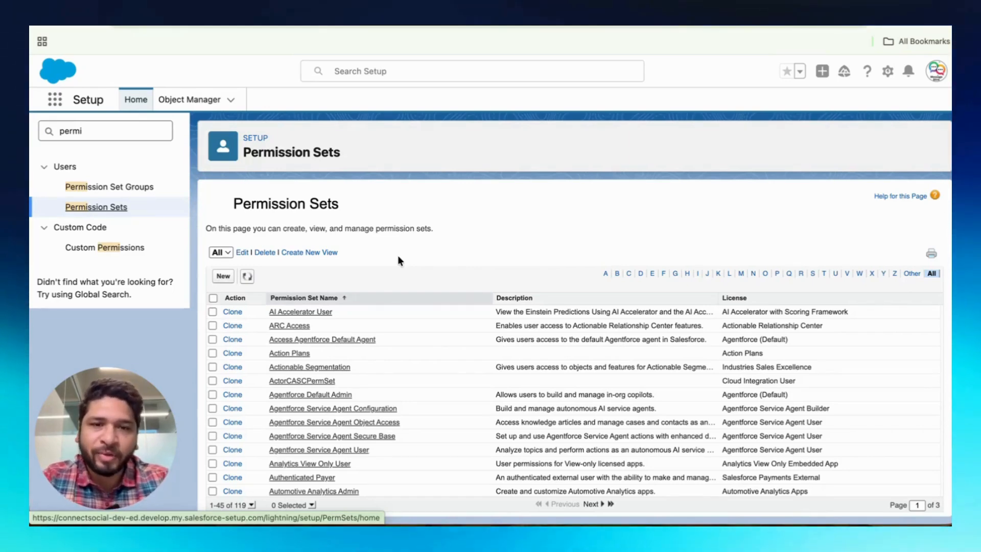
# Filter permission sets by the letter C and open the connectssocial Admin set's assignments
pyautogui.click(629, 275)
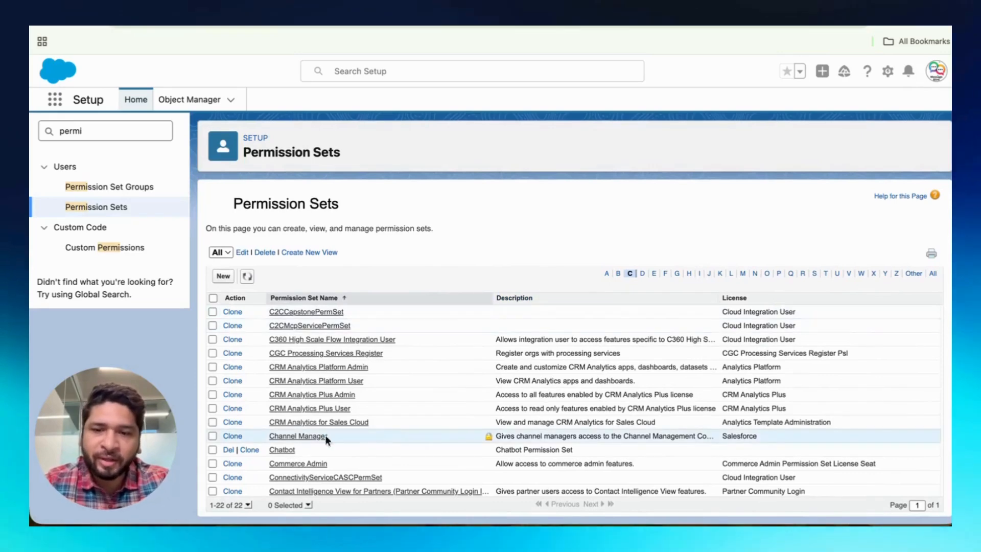
pyautogui.scroll(-3, 345, 440)
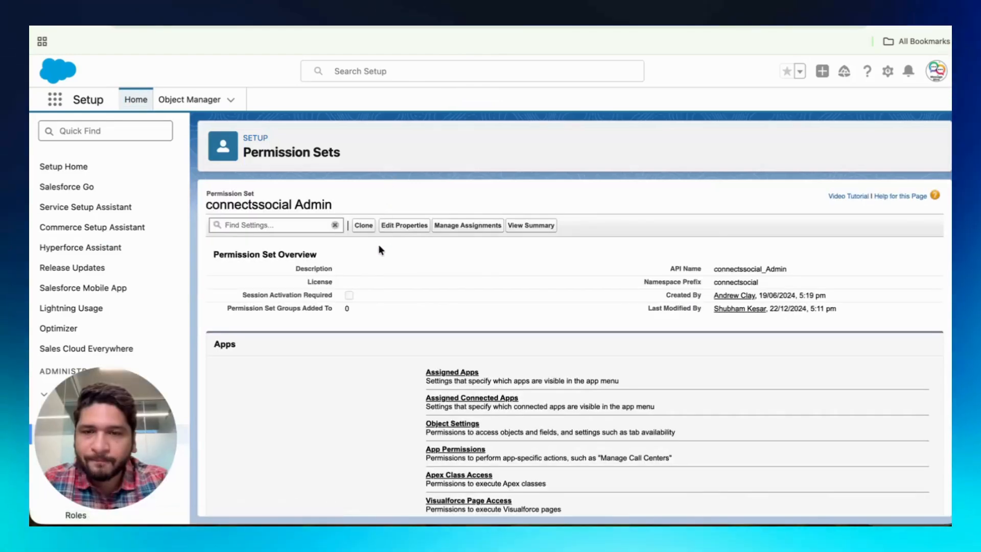
pyautogui.click(441, 225)
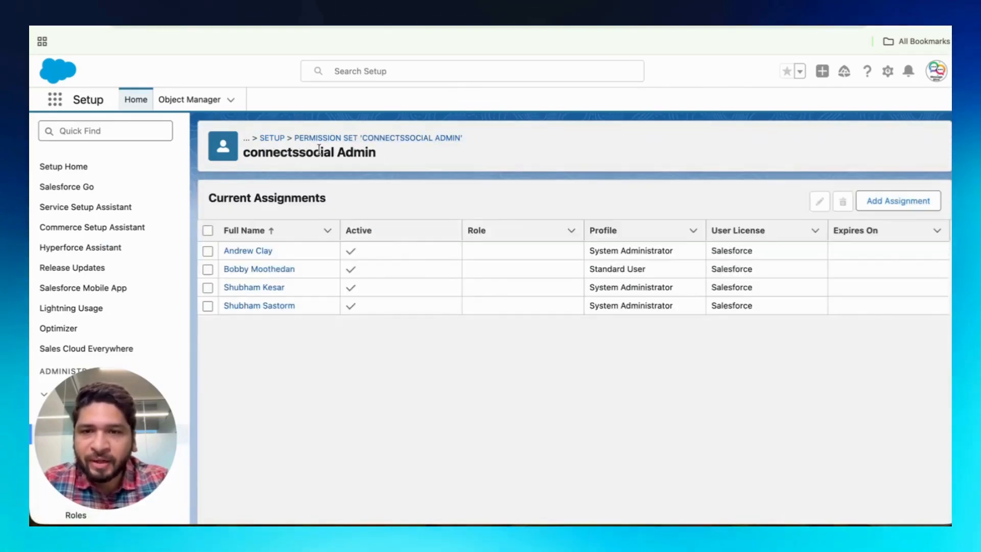
# Review the connectssocial Admin assignments, then open the connectssocial Site User set's assignments
pyautogui.click(299, 310)
pyautogui.moveTo(300, 309); pyautogui.dragTo(215, 309)
pyautogui.click(578, 346)
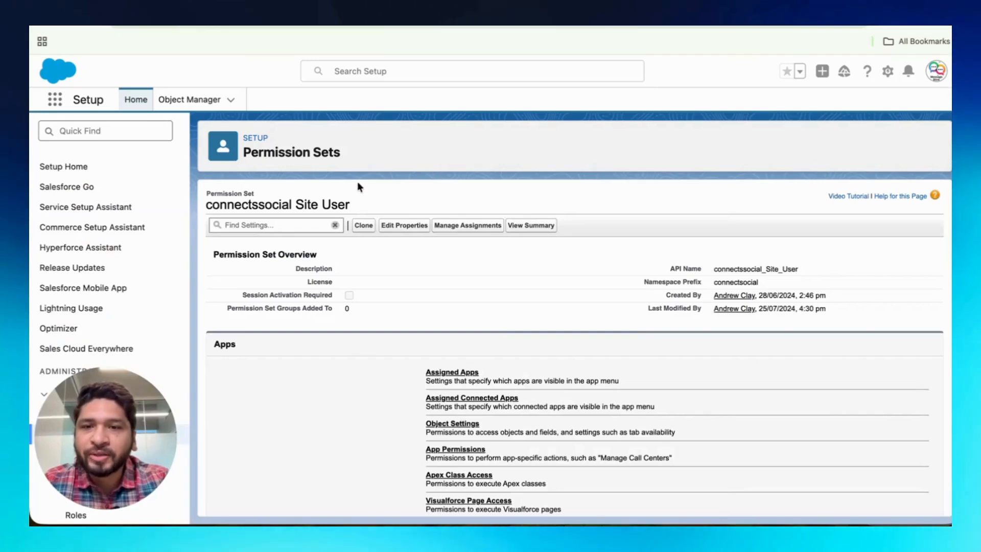
pyautogui.click(469, 226)
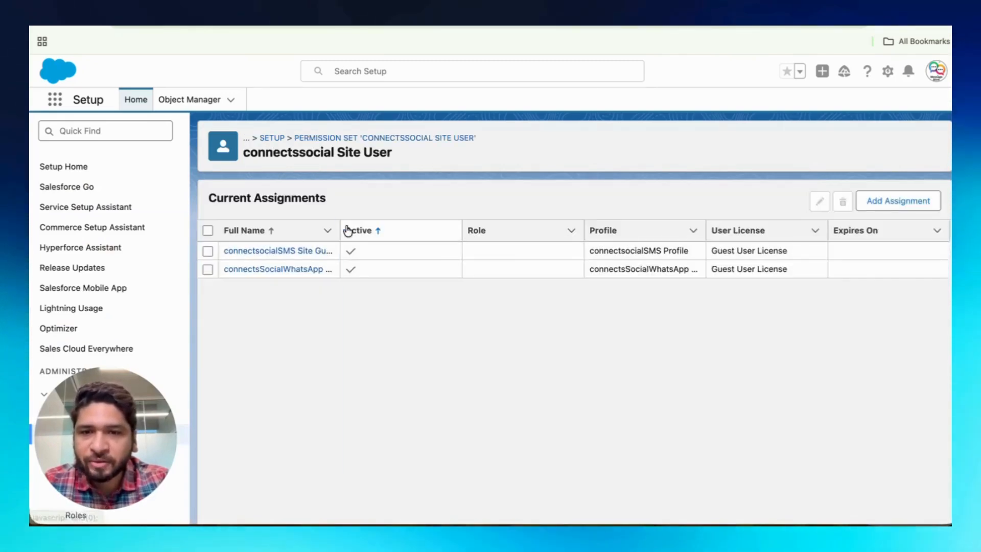
pyautogui.moveTo(339, 225); pyautogui.dragTo(443, 228)
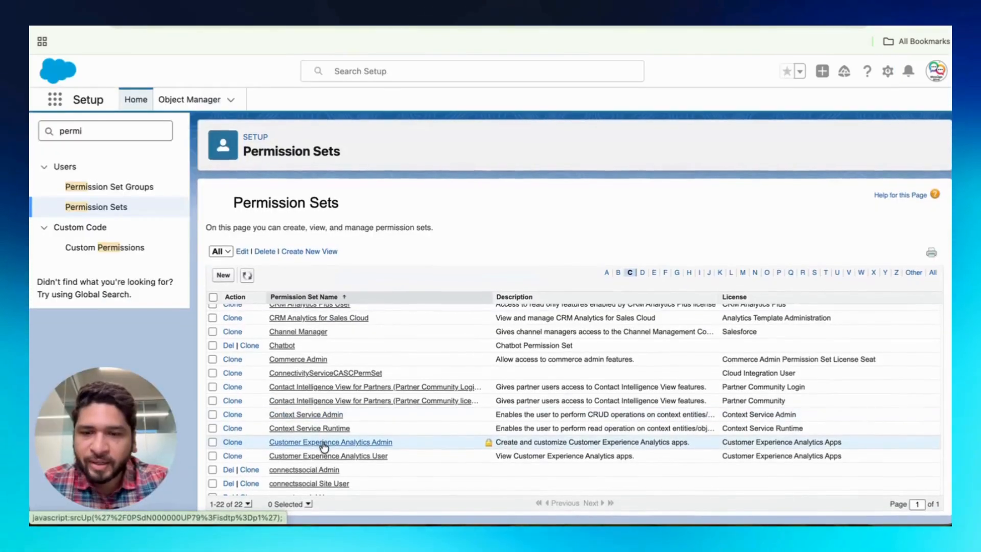
# Open the connectssocial User permission set and review its current assignments
pyautogui.click(306, 496)
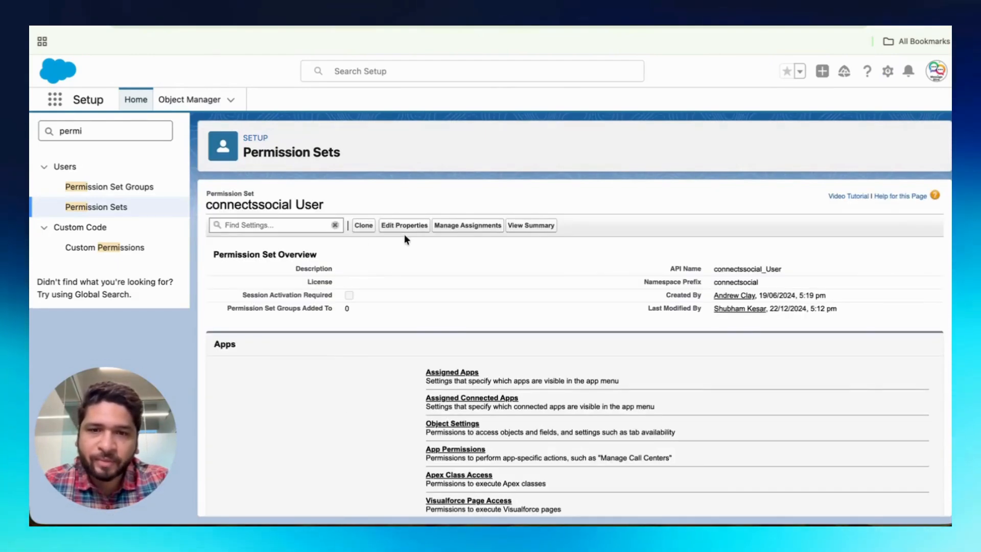
pyautogui.click(458, 225)
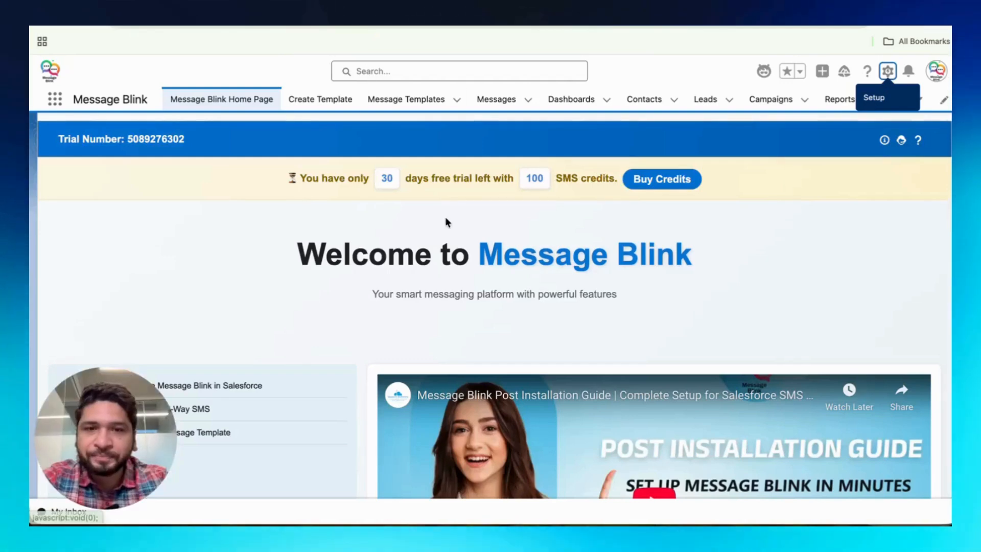
pyautogui.scroll(-2, 446, 221)
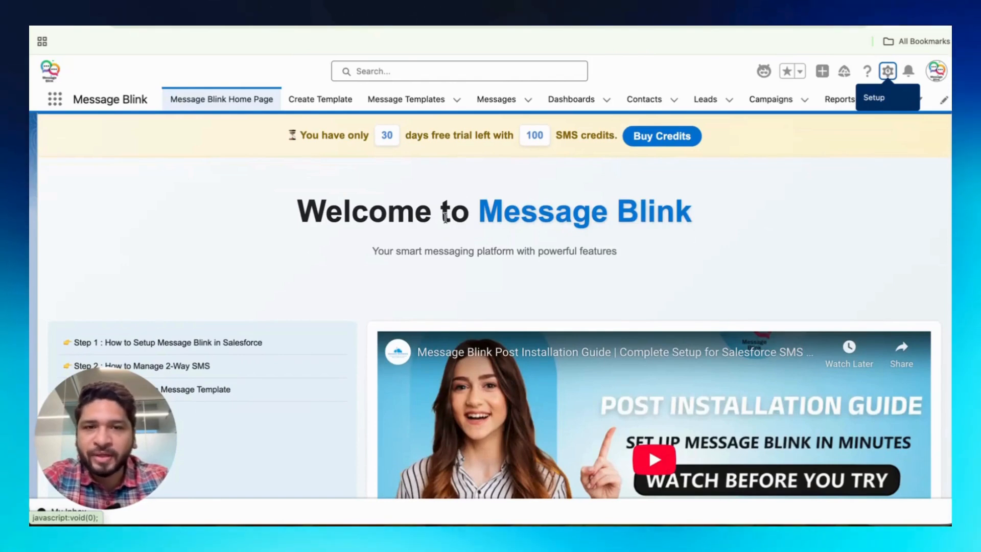
# Open the Jonathan contact record and edit its record page in Lightning App Builder
pyautogui.click(633, 103)
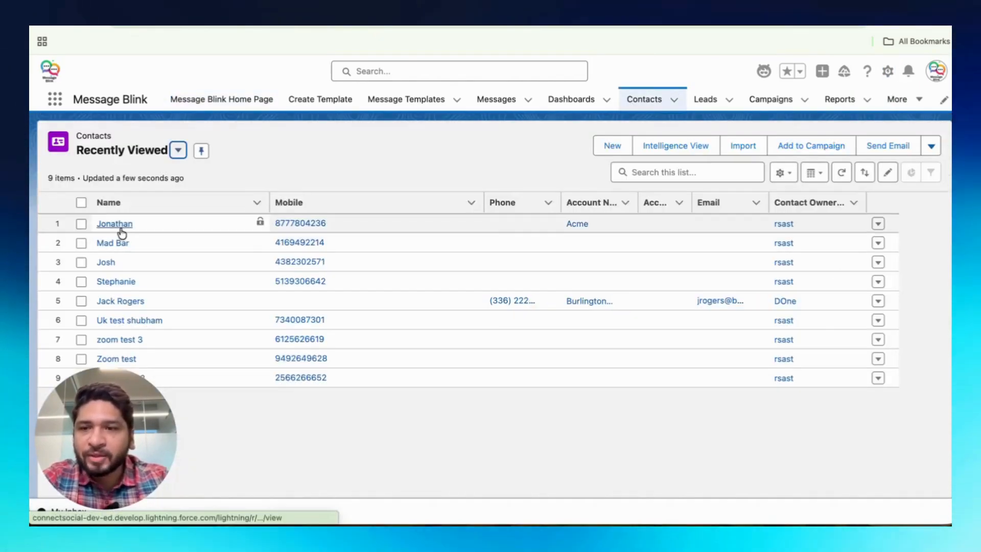
pyautogui.click(115, 224)
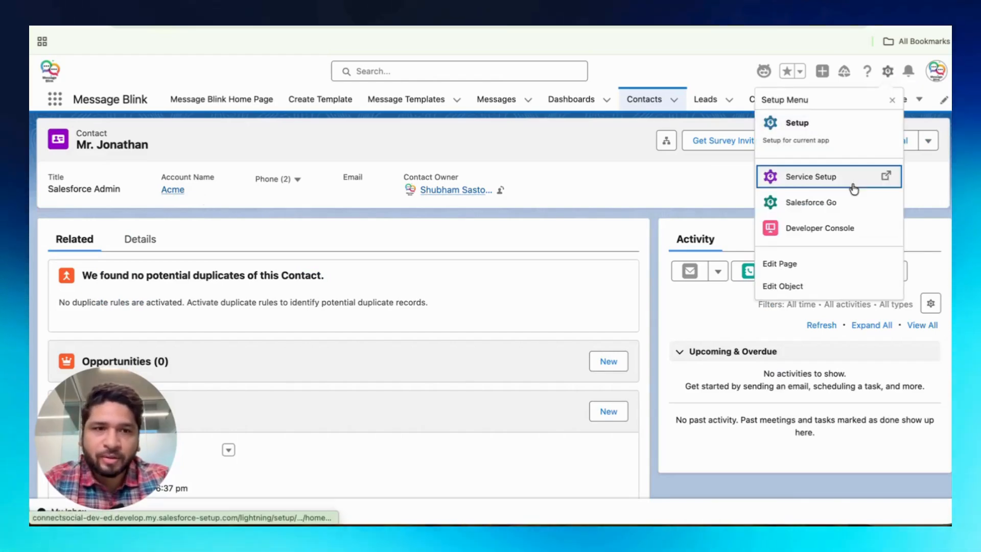
pyautogui.click(842, 262)
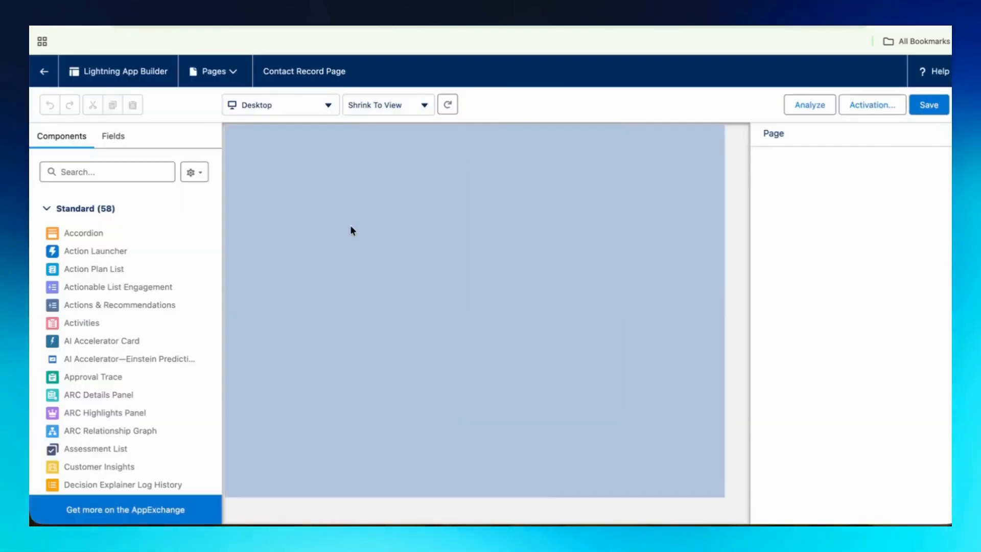
pyautogui.scroll(-1, 175, 258)
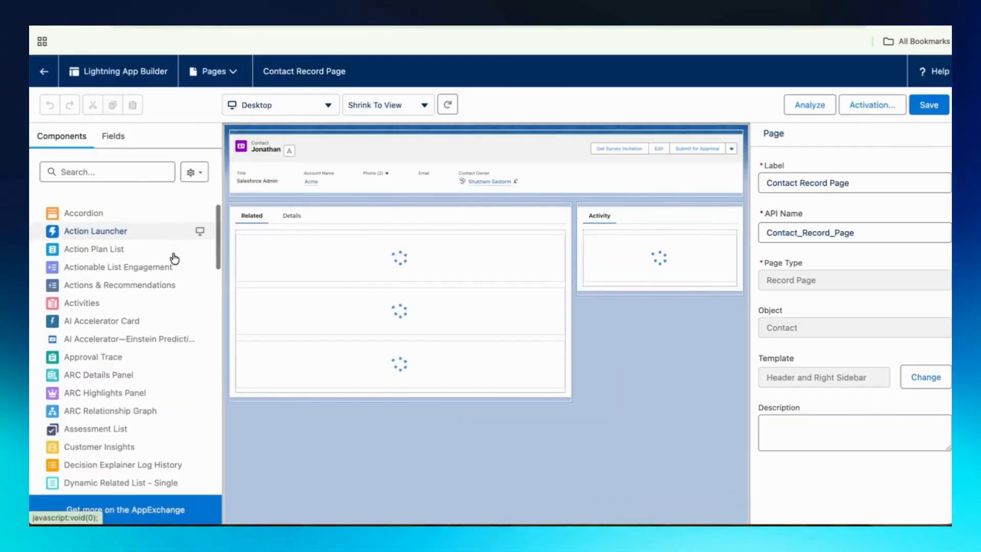
# Place the Connect Social Chat Component at the top of the Activity column and save the page
pyautogui.click(125, 510)
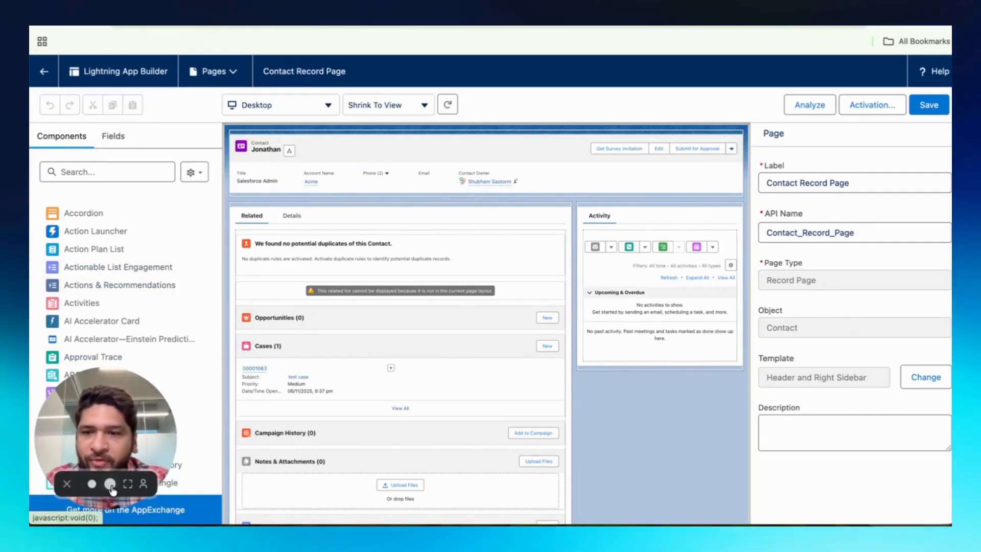
pyautogui.moveTo(111, 386); pyautogui.dragTo(144, 110)
pyautogui.scroll(-10, 135, 303)
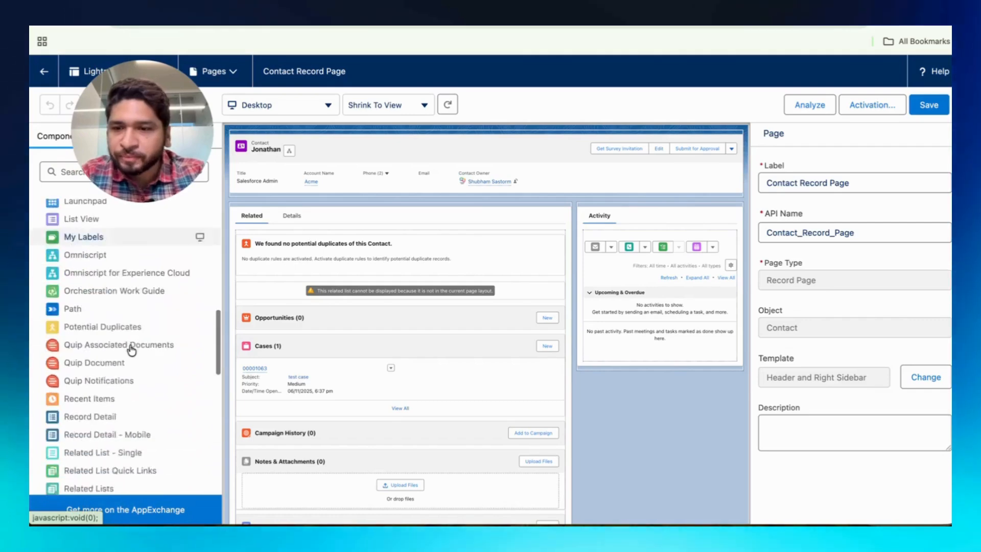
pyautogui.scroll(-15, 131, 350)
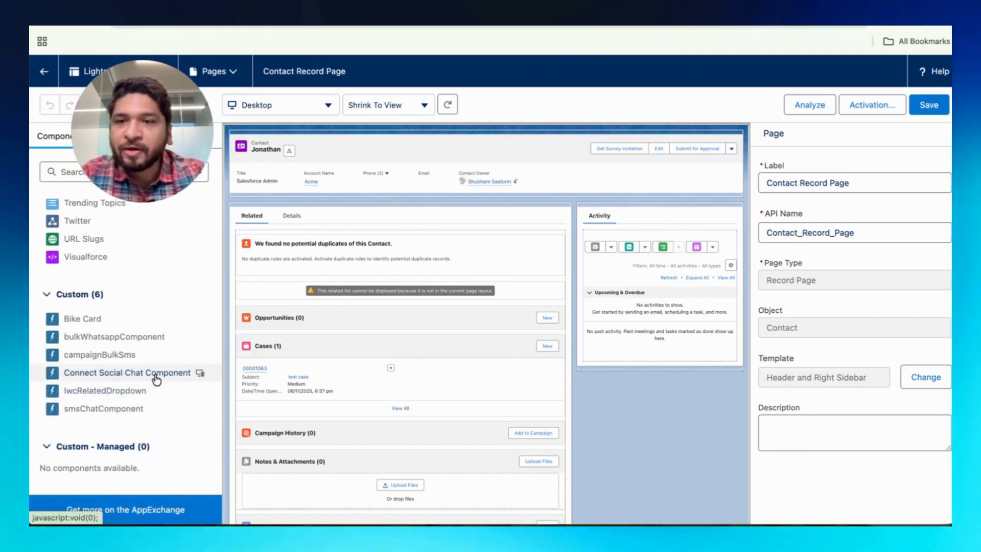
pyautogui.moveTo(152, 378); pyautogui.dragTo(602, 232)
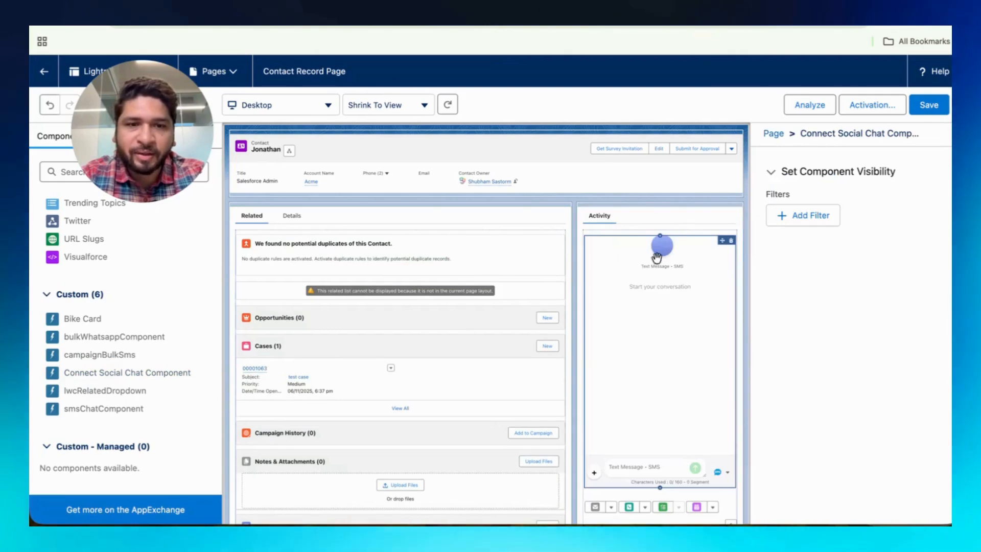
pyautogui.click(934, 110)
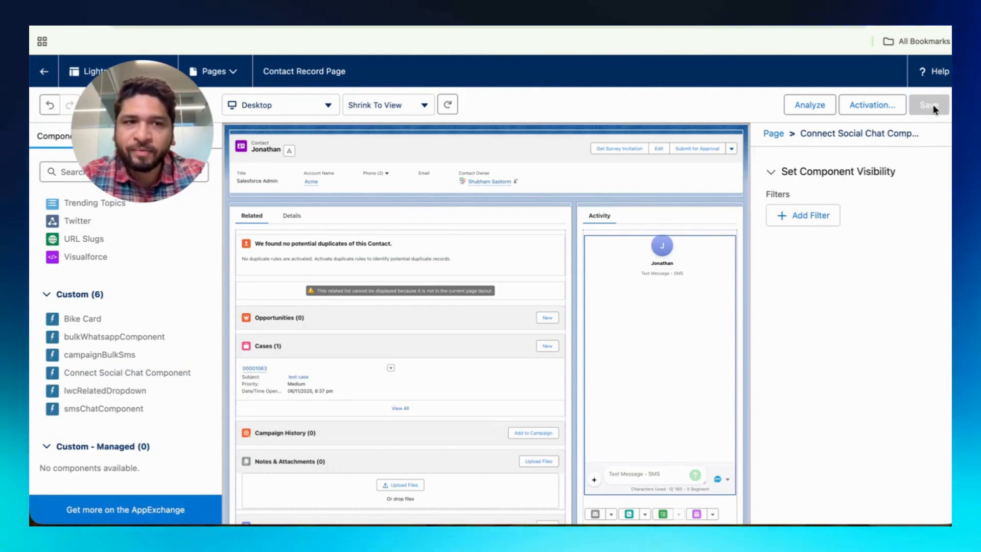
# Return to the Jonathan contact record and inspect the SMS chat panel in the Activity column
pyautogui.click(501, 157)
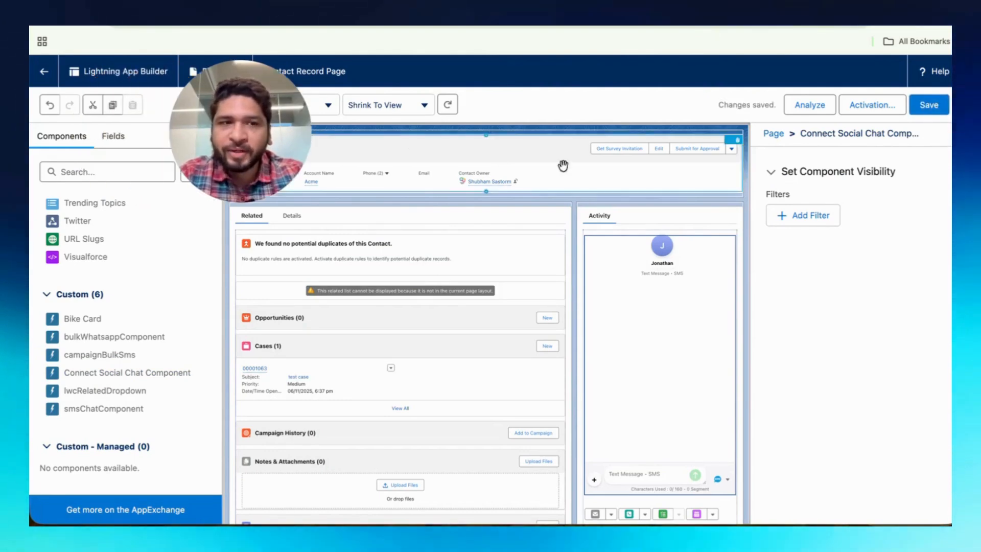
pyautogui.click(44, 72)
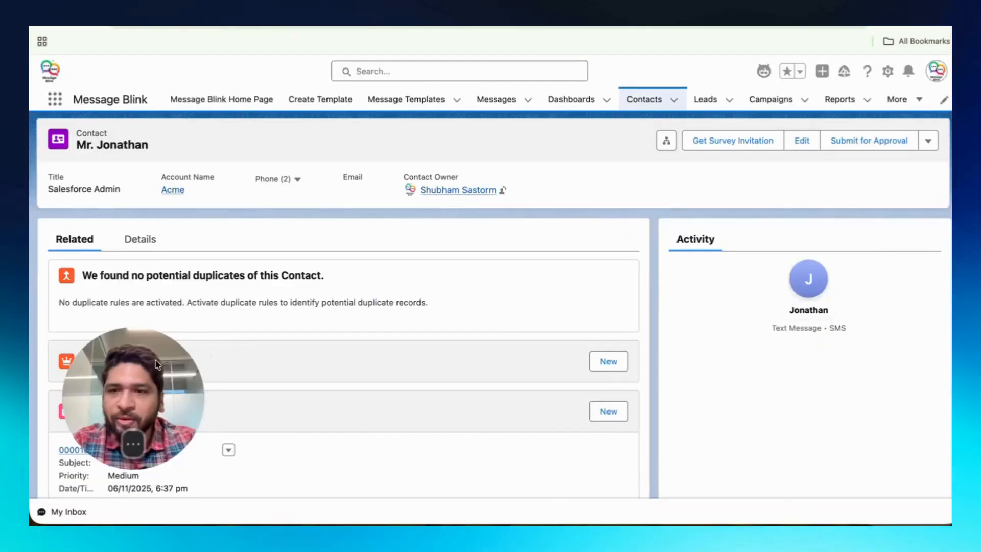
pyautogui.scroll(-1, 830, 261)
pyautogui.scroll(-2, 780, 313)
pyautogui.scroll(4, 728, 319)
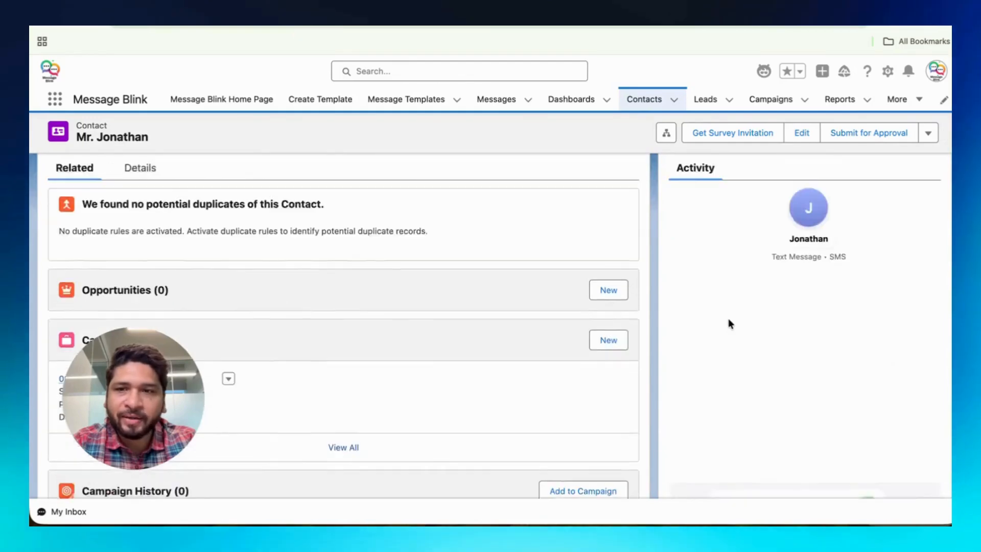
pyautogui.scroll(-3, 392, 222)
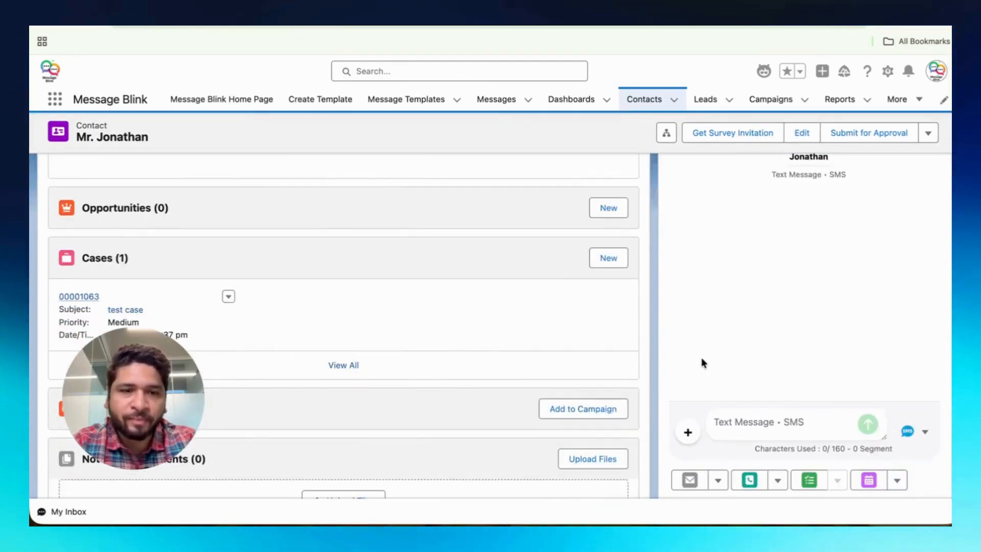
pyautogui.scroll(2, 759, 320)
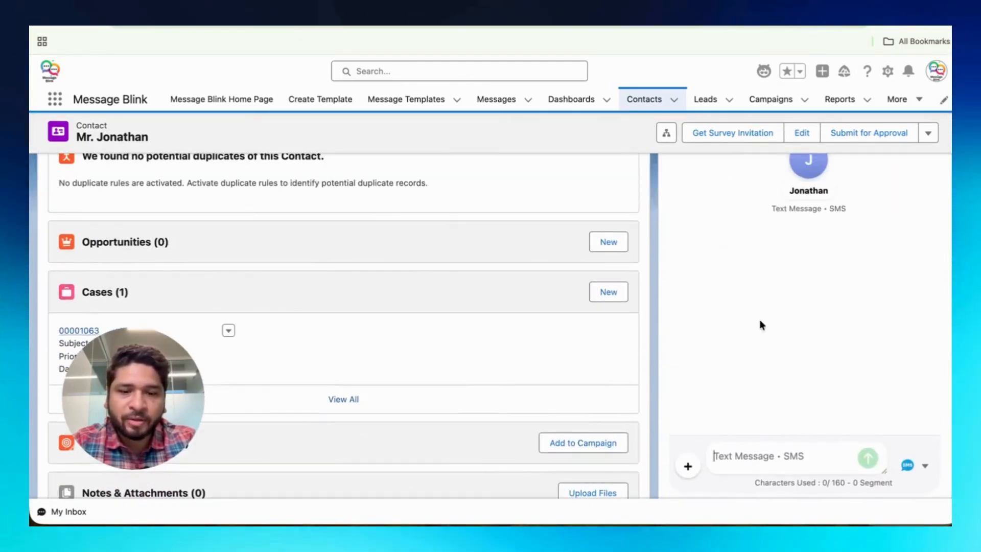
# Send Jonathan the SMS "Hi Jonathan, hope all is well" from the chat panel
pyautogui.write('Hi Jonathan 0 this')
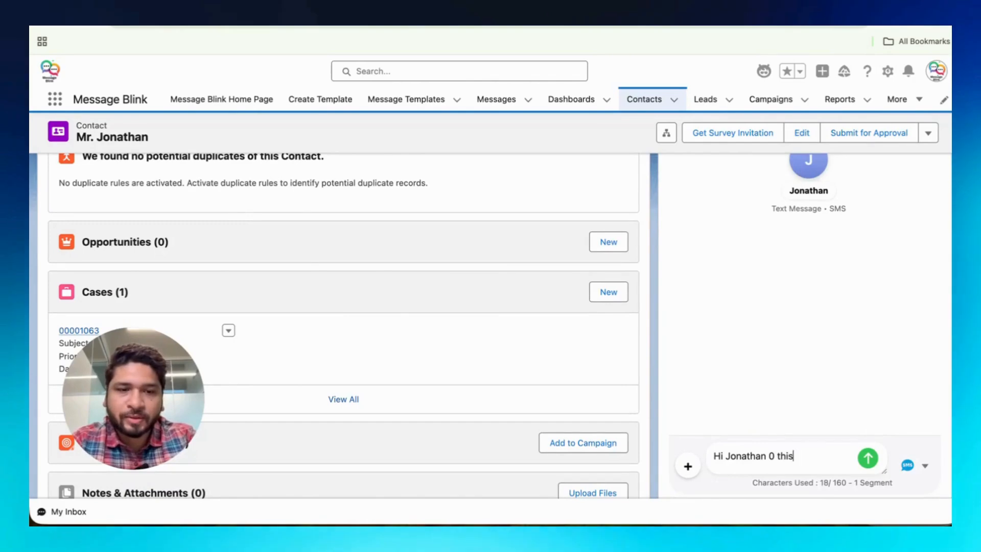
pyautogui.press('BackSpace')
pyautogui.press('BackSpace')
pyautogui.press('BackSpace')
pyautogui.press('BackSpace')
pyautogui.press('BackSpace')
pyautogui.press('BackSpace')
pyautogui.write(', h')
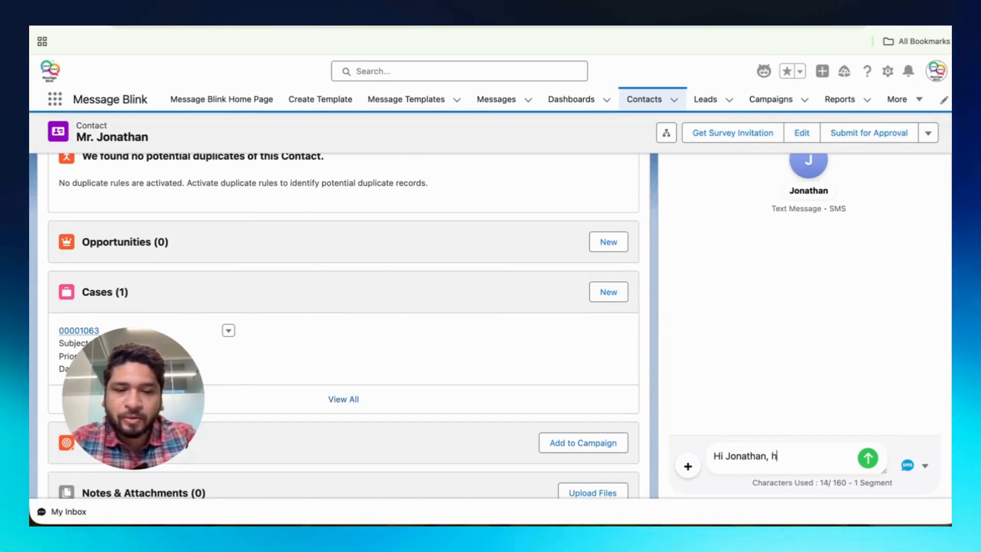
pyautogui.write('ope all is well')
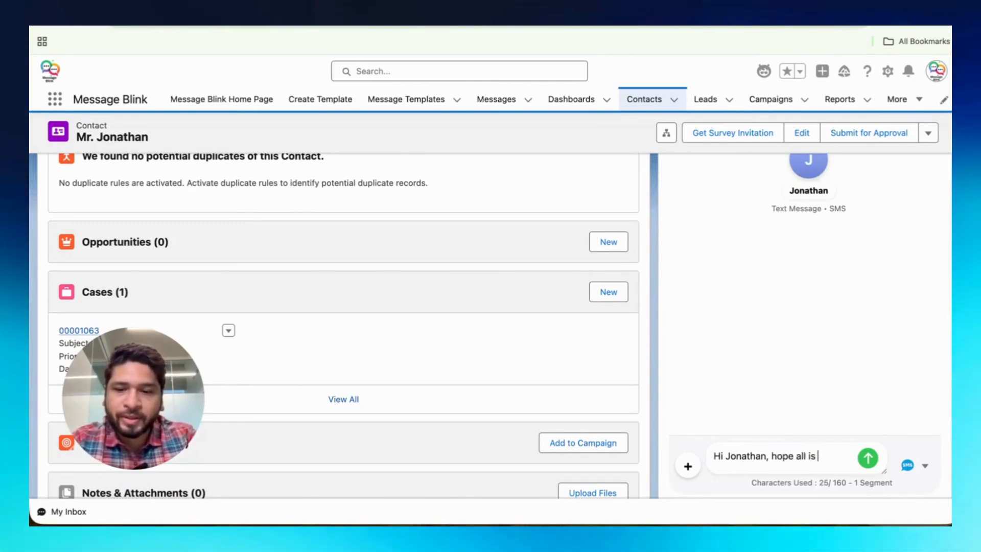
pyautogui.click(867, 458)
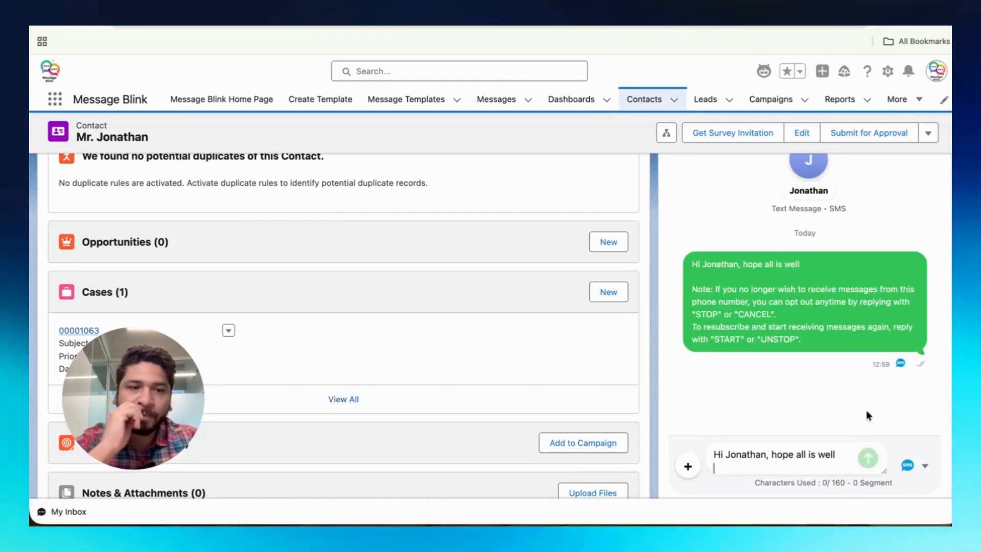
# Clear the leftover text in the message box and send the reply "Thank you"
pyautogui.click(820, 466)
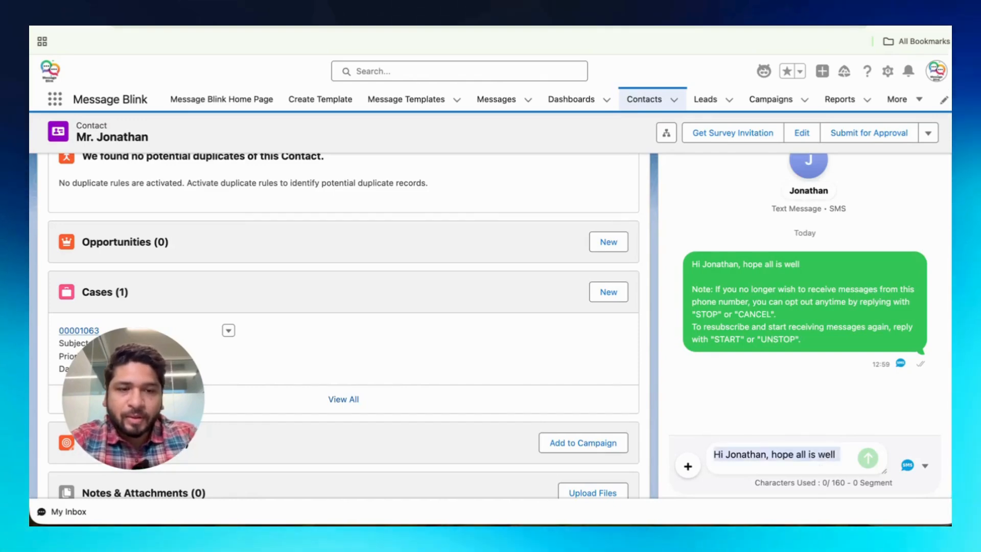
pyautogui.press('BackSpace')
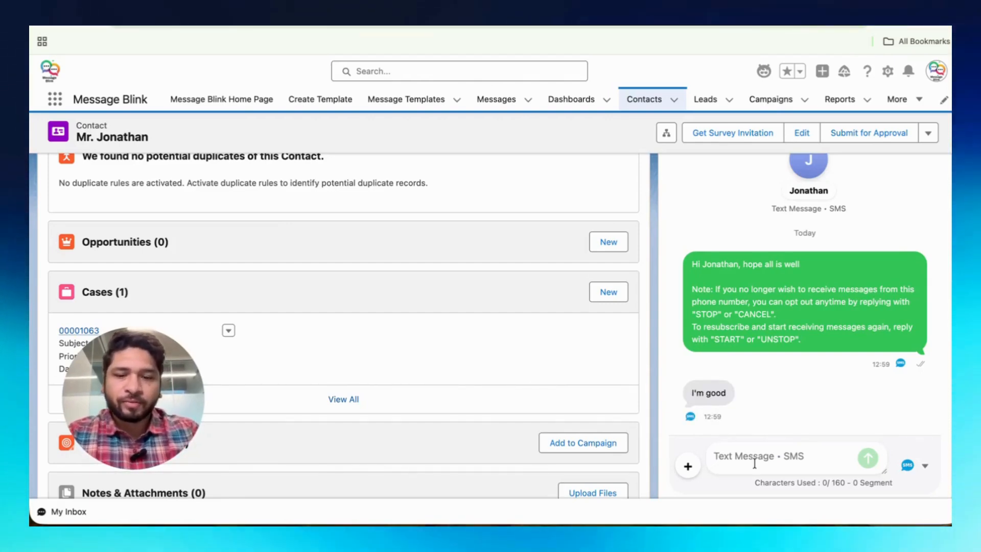
pyautogui.write('Thank you')
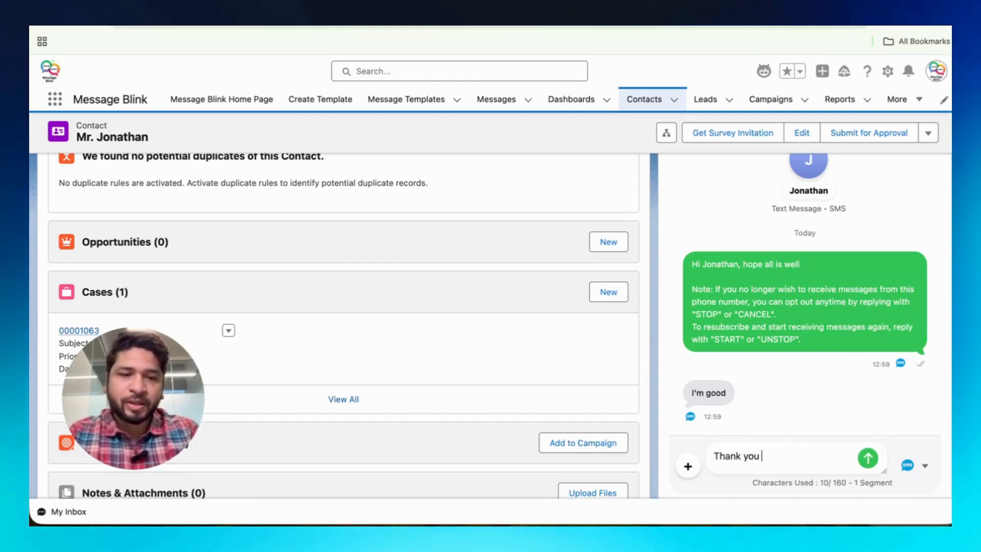
pyautogui.click(868, 459)
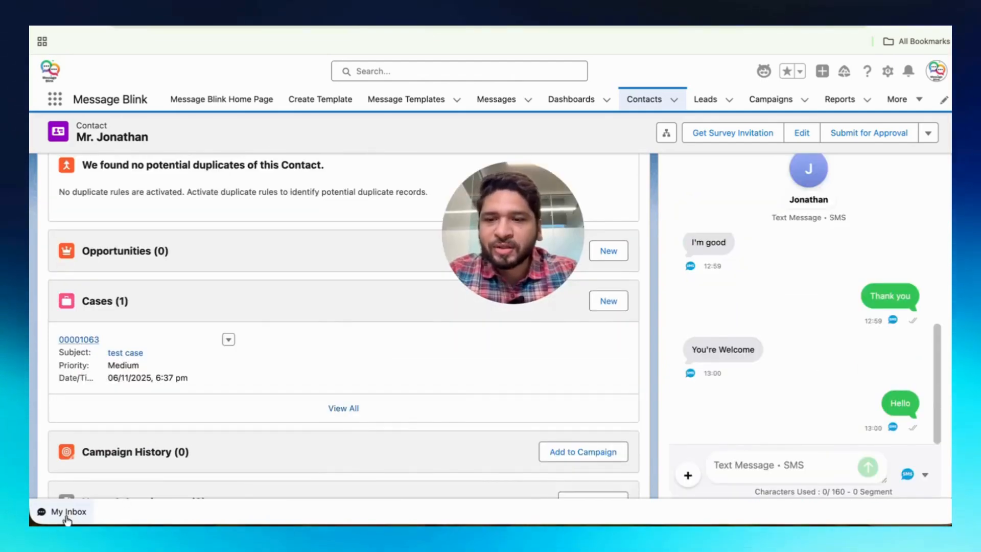
# Open the My Inbox utility, scroll through Jonathan's conversation, and go back to the All Messages list
pyautogui.click(67, 513)
pyautogui.scroll(-1, 185, 345)
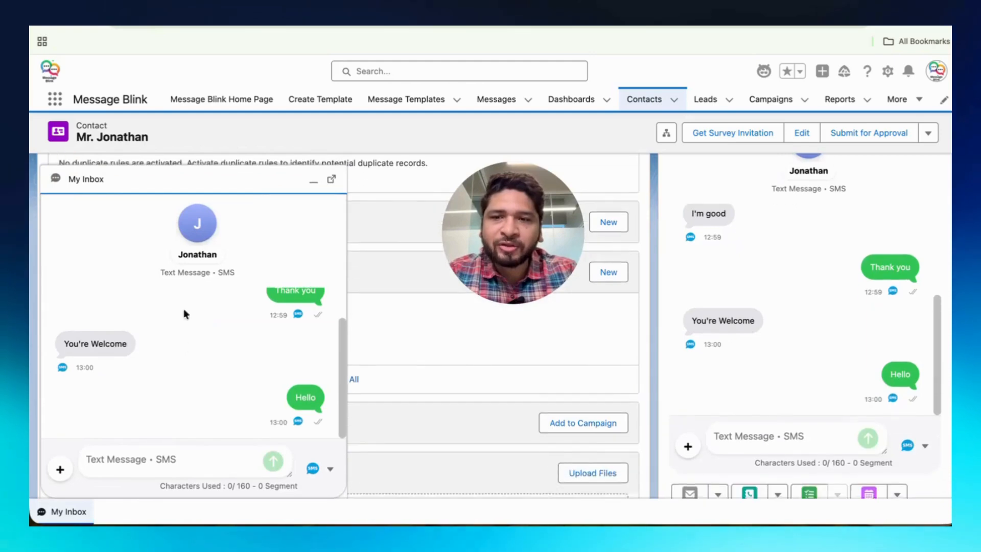
pyautogui.scroll(5, 161, 309)
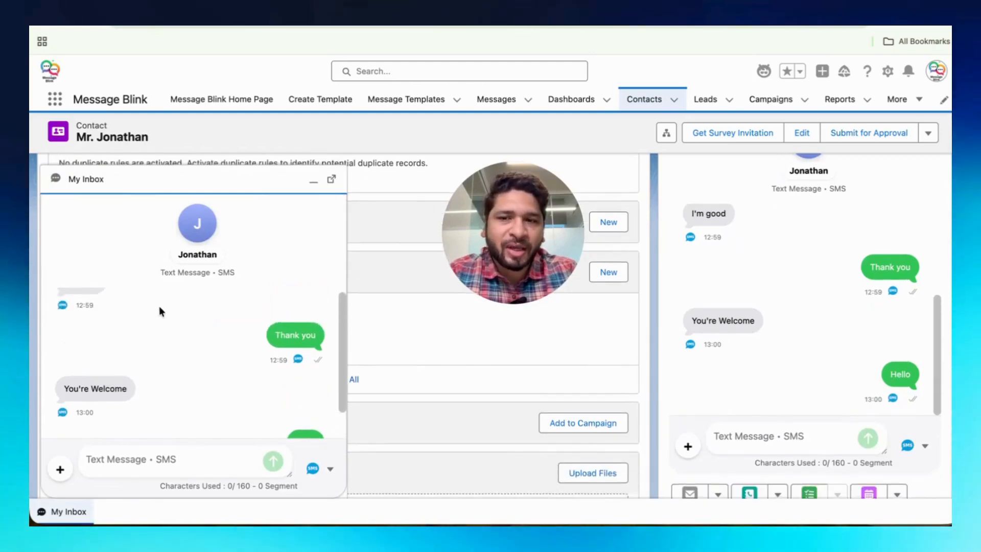
pyautogui.click(53, 206)
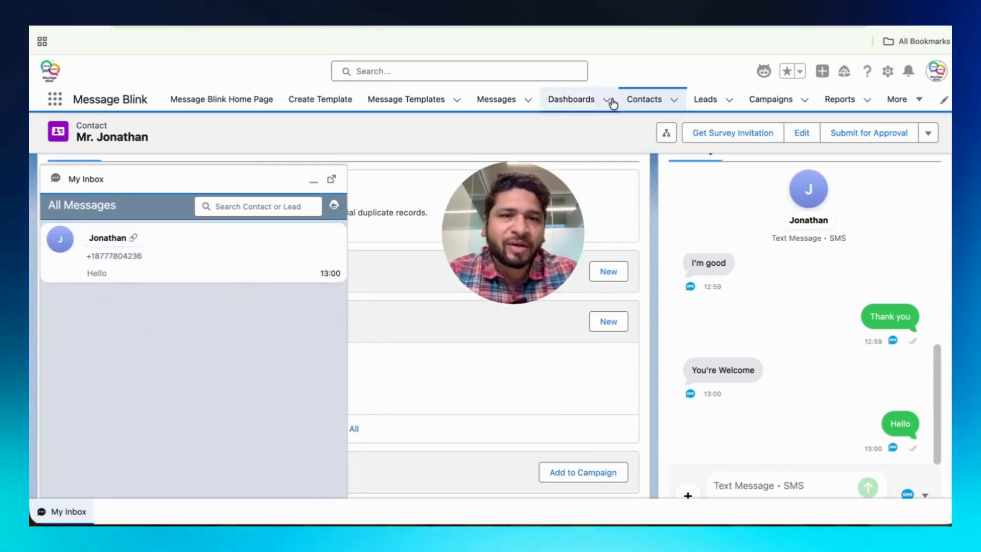
# Switch between the Reports, Leads and Messages tabs with the inbox still open
pyautogui.click(825, 100)
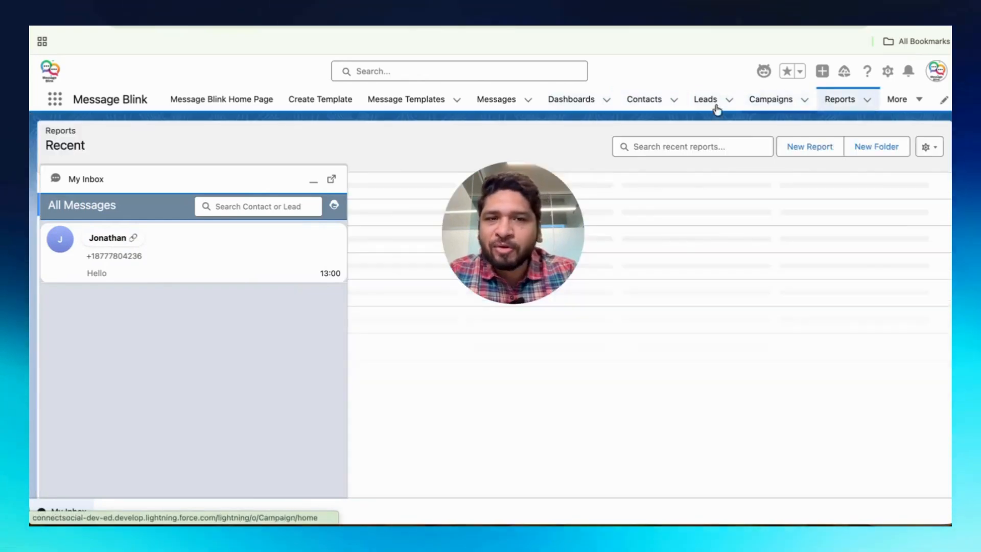
pyautogui.click(706, 99)
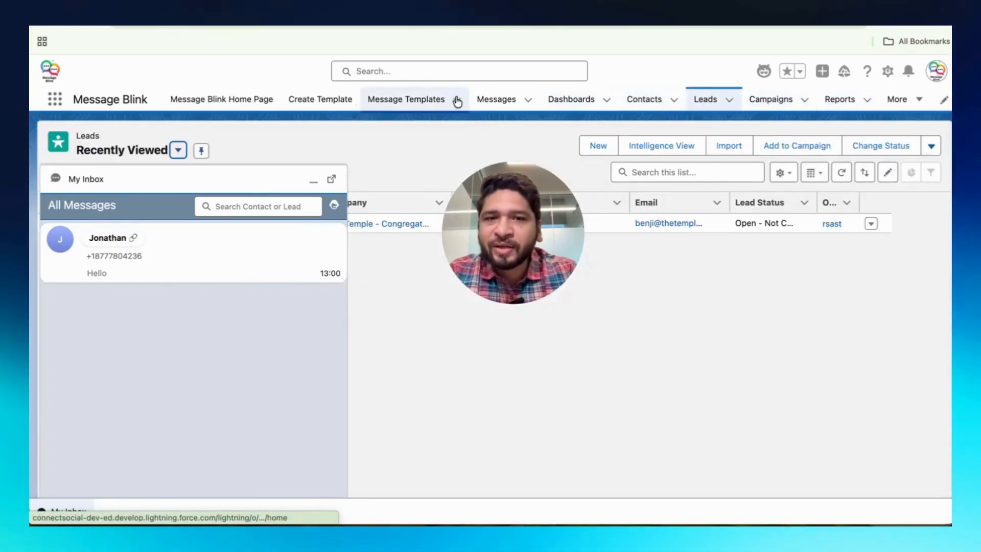
pyautogui.click(499, 100)
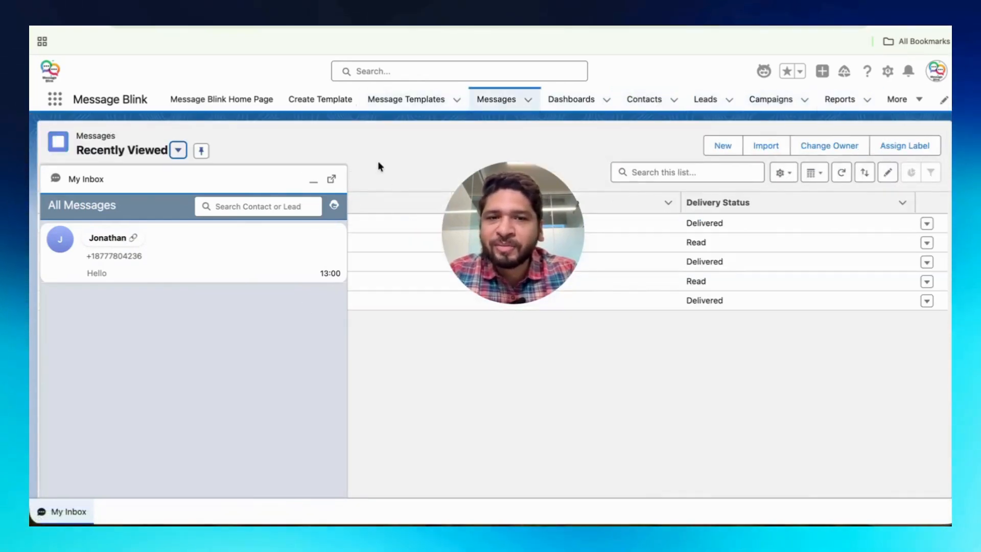